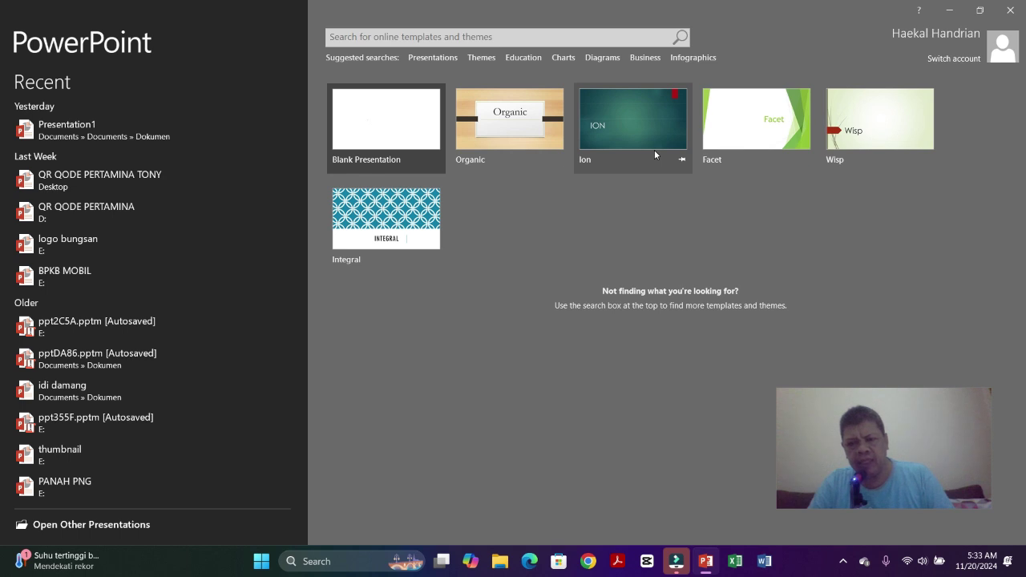
Create a blank presentation and delete both the title and subtitle placeholders from the first slide.
left_click(391, 128)
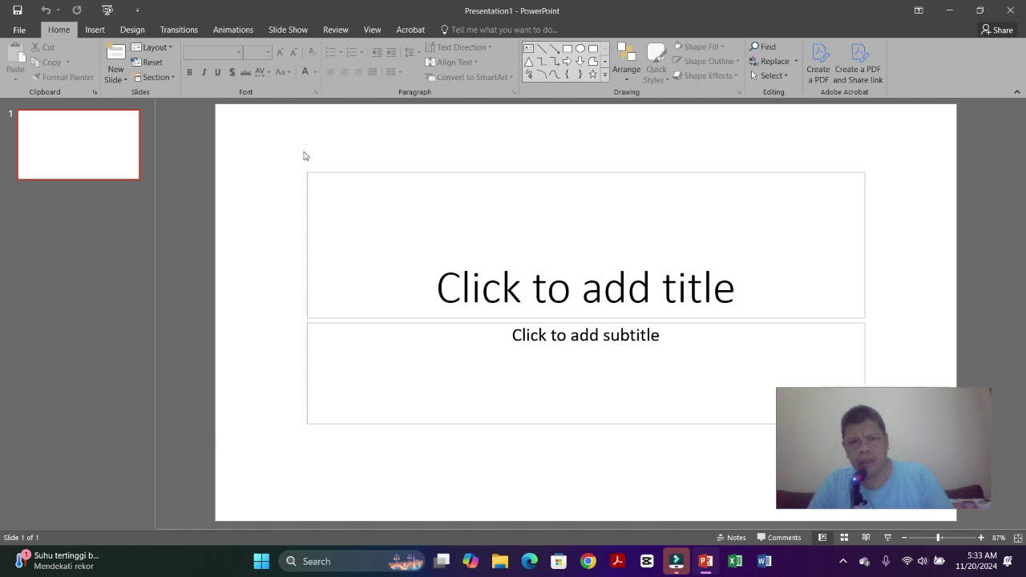
left_click_drag(277, 144, 943, 446)
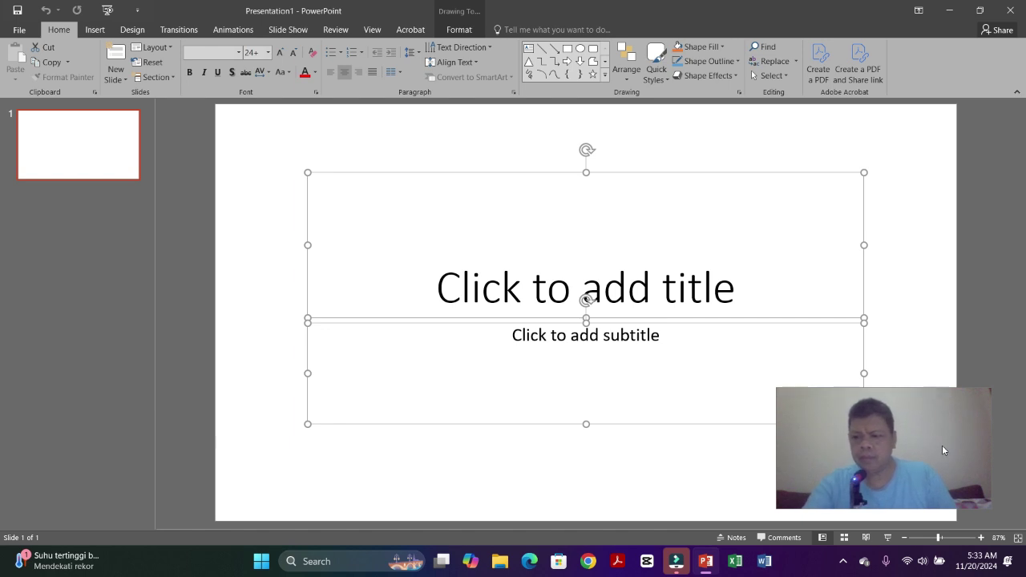
key("Delete")
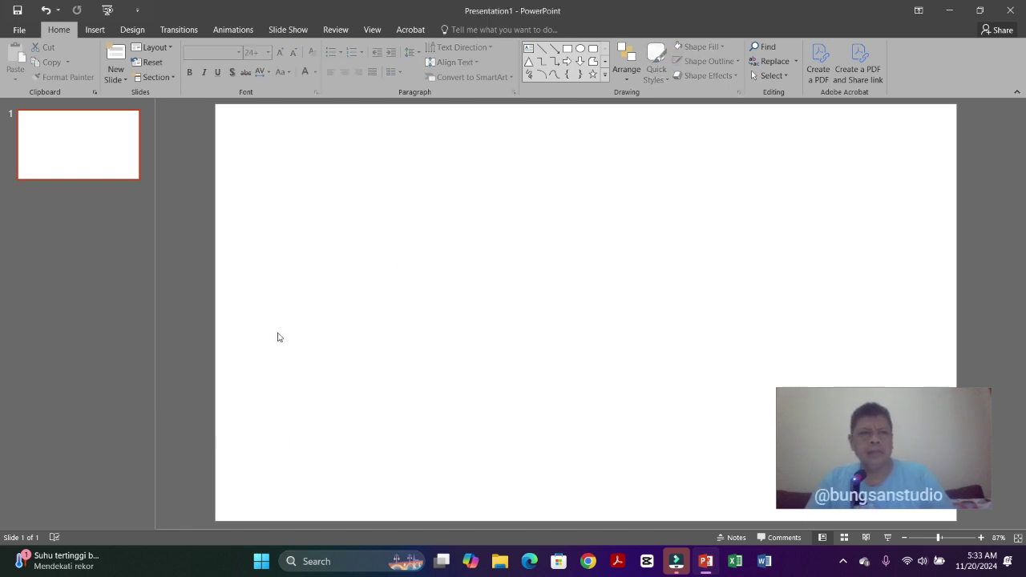
Draw a blue rectangle, about 5.52" wide by 3.9" high, across the middle of the slide.
left_click(96, 30)
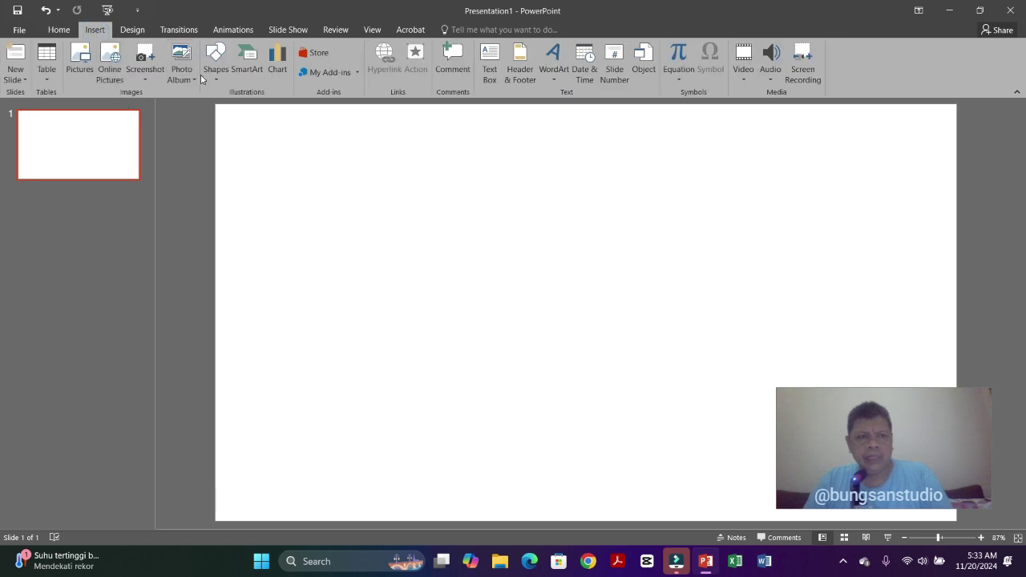
left_click(222, 83)
left_click(244, 106)
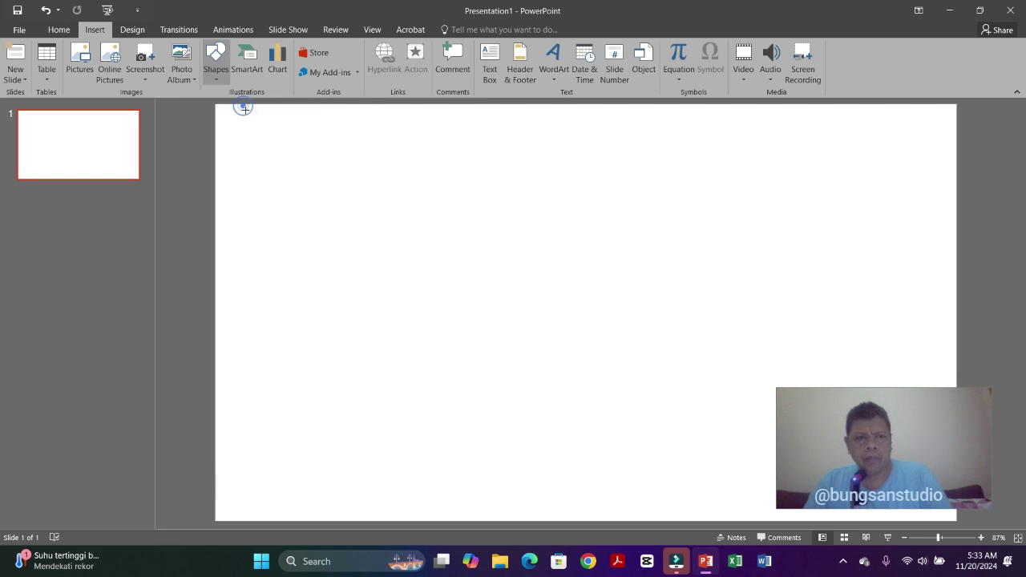
mouse_move(347, 170)
left_mouse_down()
mouse_move(665, 385)
mouse_move(655, 388)
left_mouse_up()
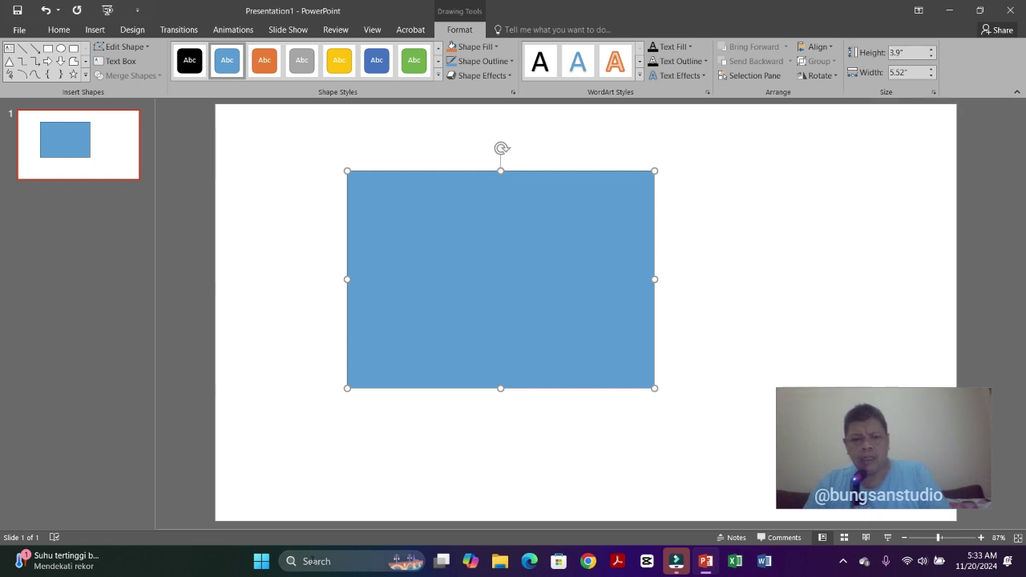
Search Windows for 'control panel' and open Control Panel from the results.
left_click(314, 561)
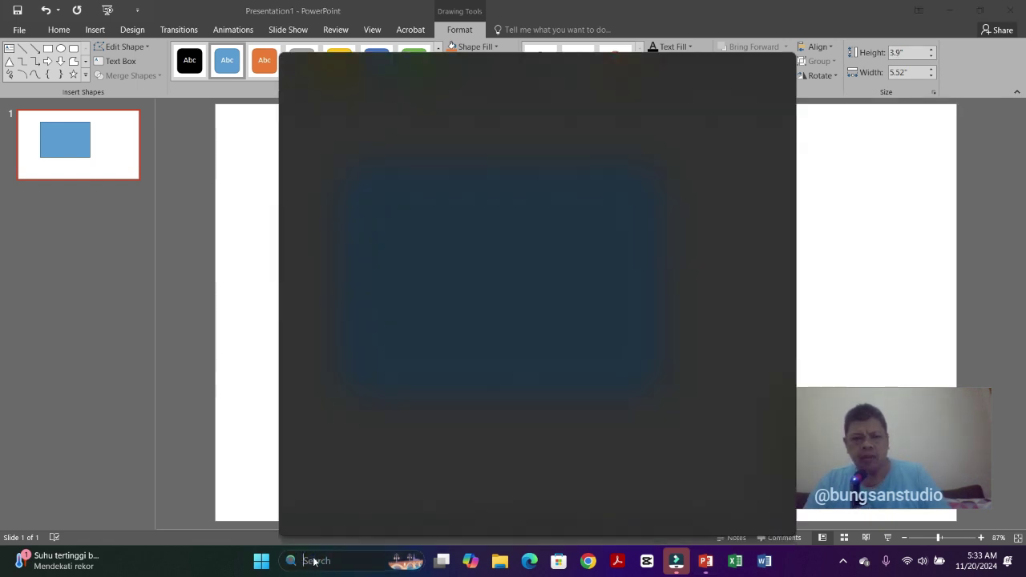
type("control")
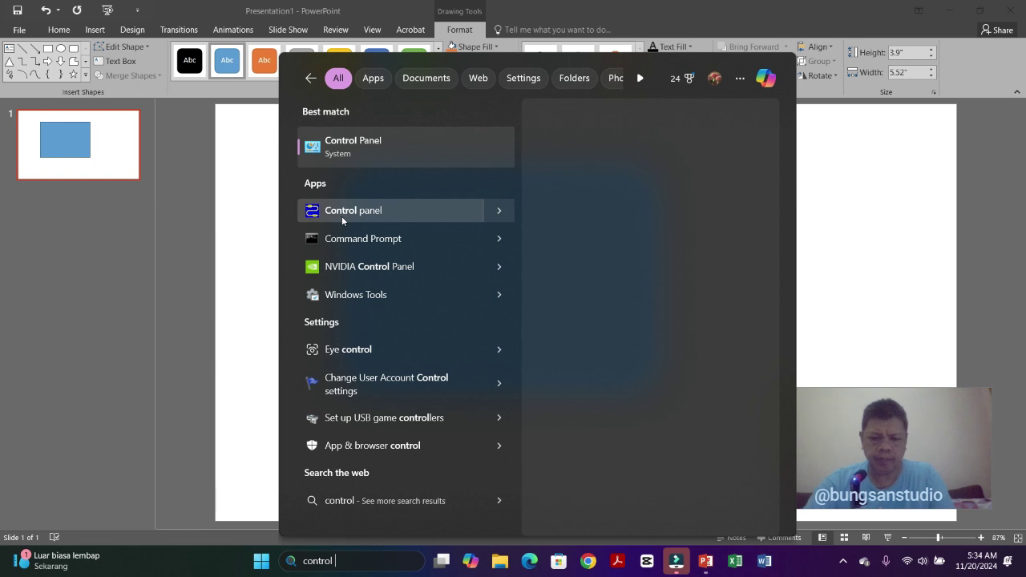
type(" panel")
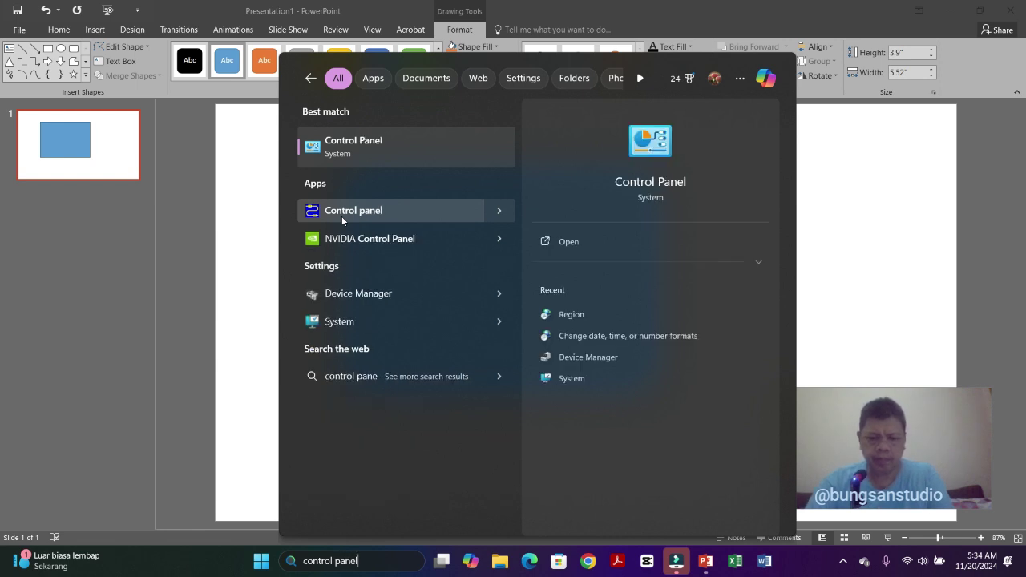
left_click(653, 150)
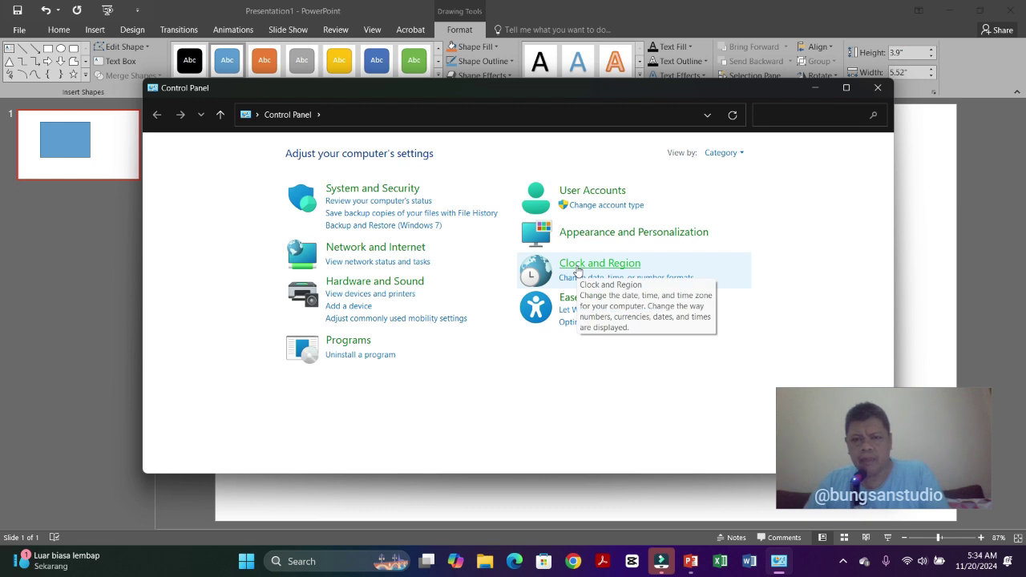
Change the Region measurement system from U.S. to Metric and confirm the regional settings.
left_click(577, 270)
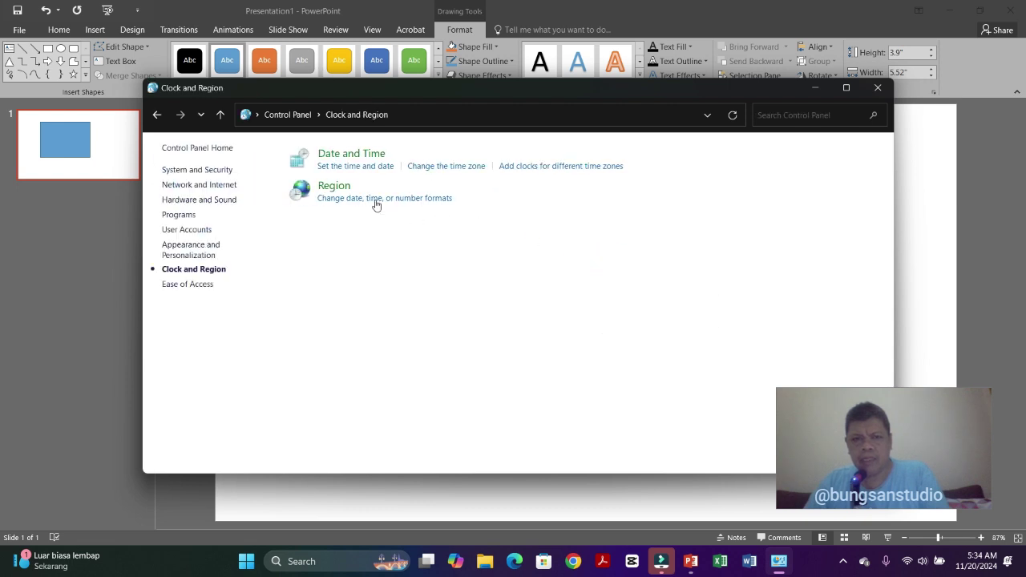
left_click(335, 190)
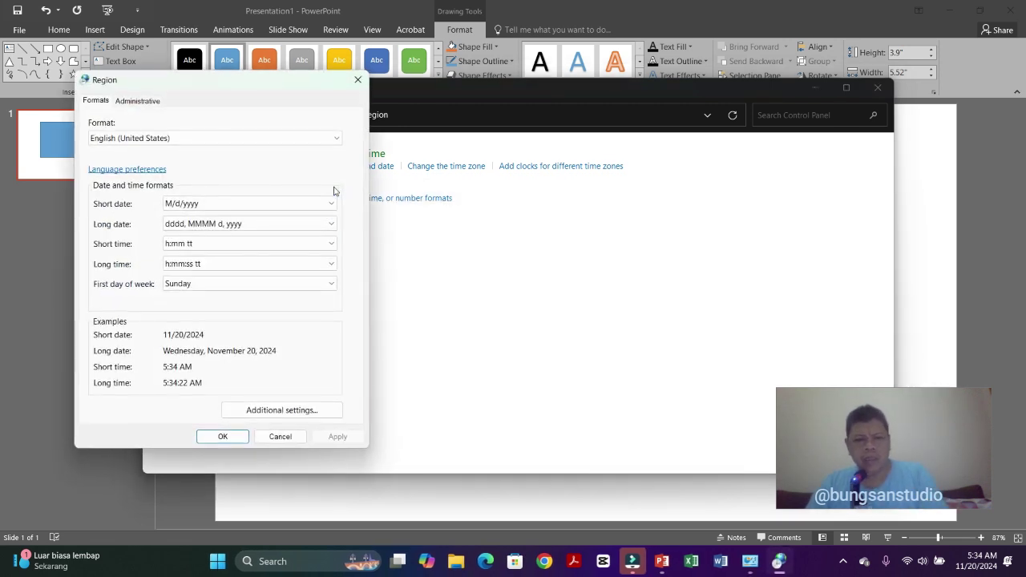
left_click(293, 412)
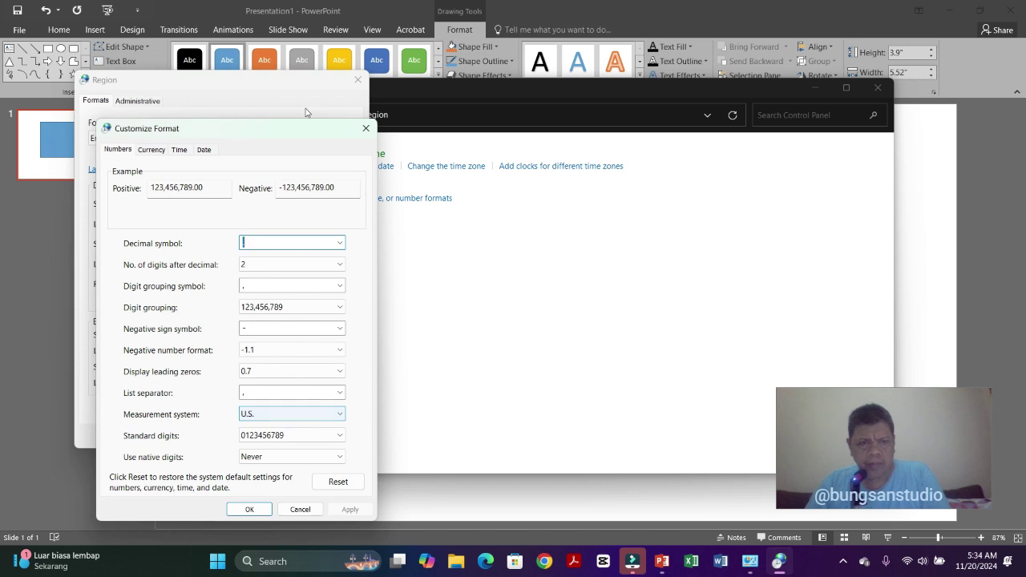
left_click_drag(297, 136, 519, 53)
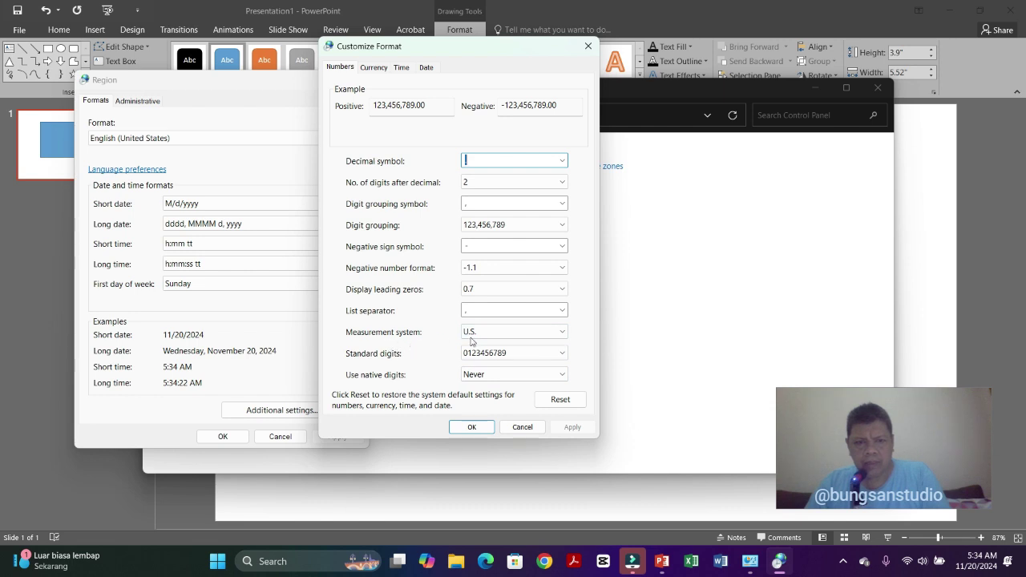
left_click(561, 335)
left_click(488, 344)
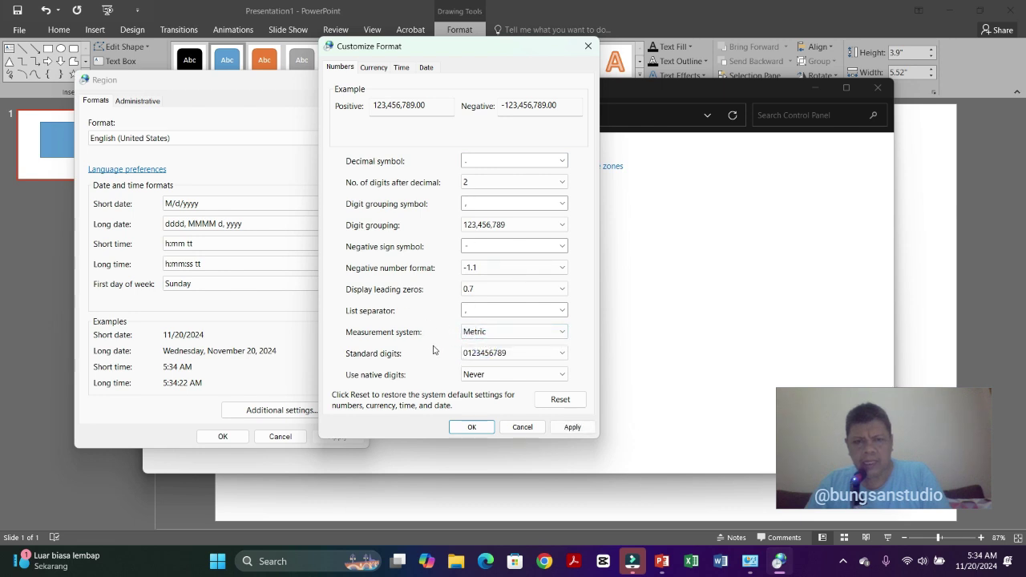
left_click(574, 433)
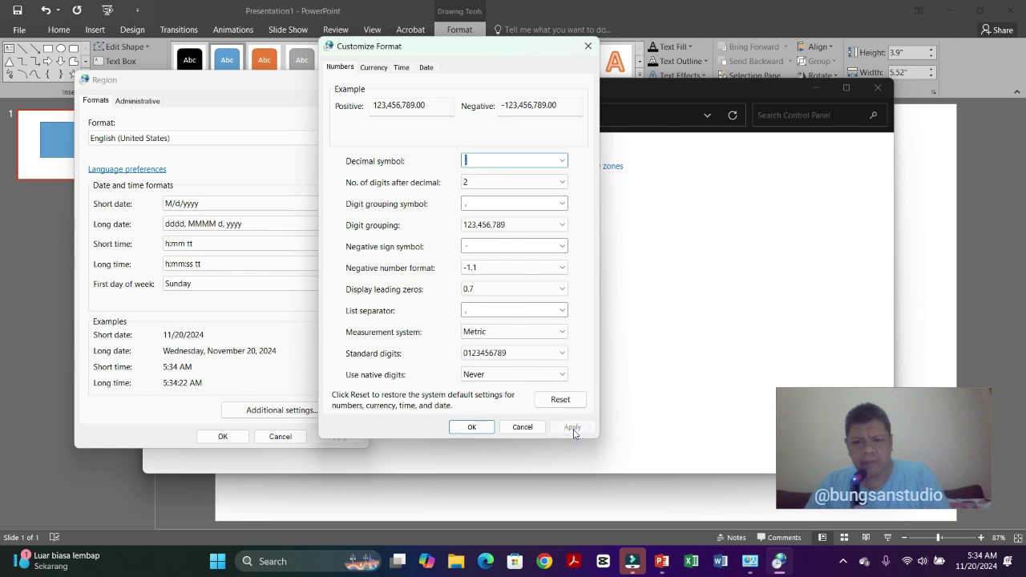
left_click(483, 426)
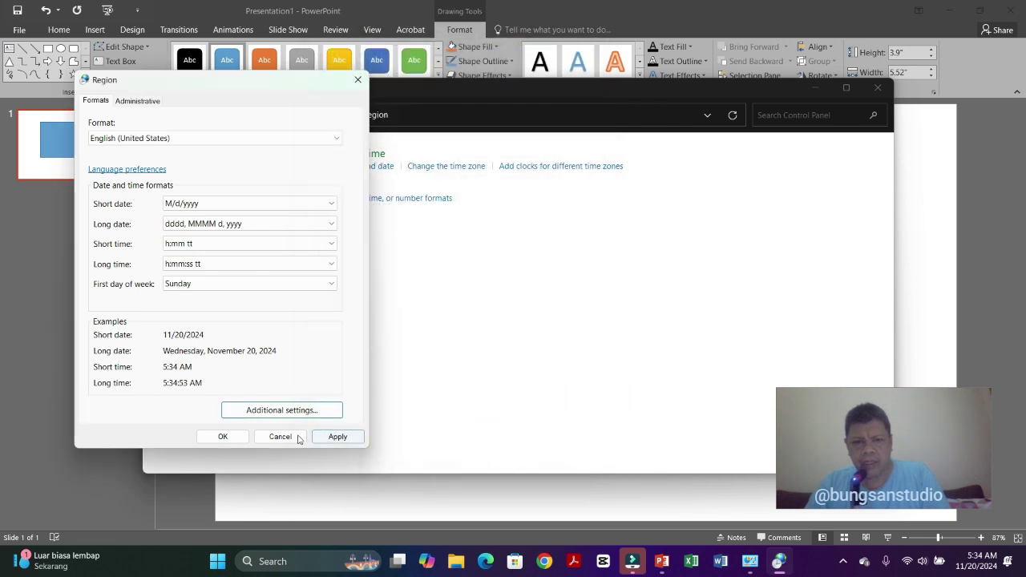
left_click(223, 436)
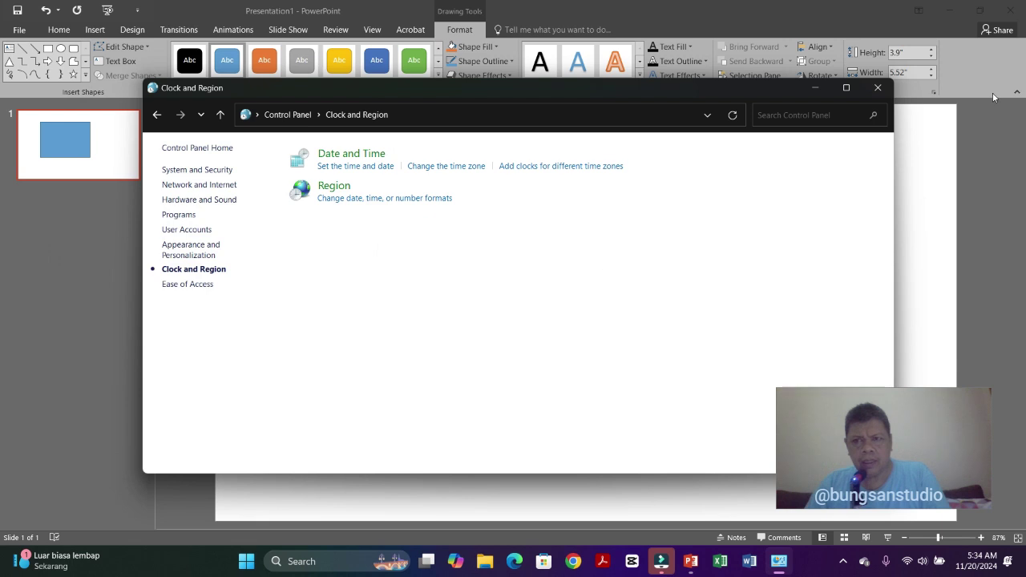
Resize the rectangle to 10 cm high by 8 cm wide and move it to the slide's right.
left_click(878, 88)
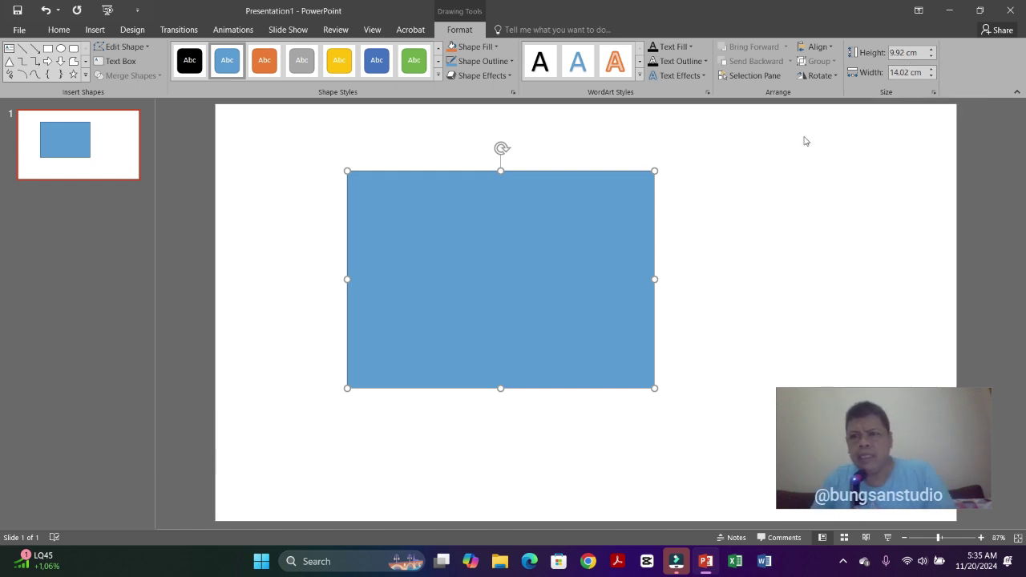
left_click(917, 52)
type("10")
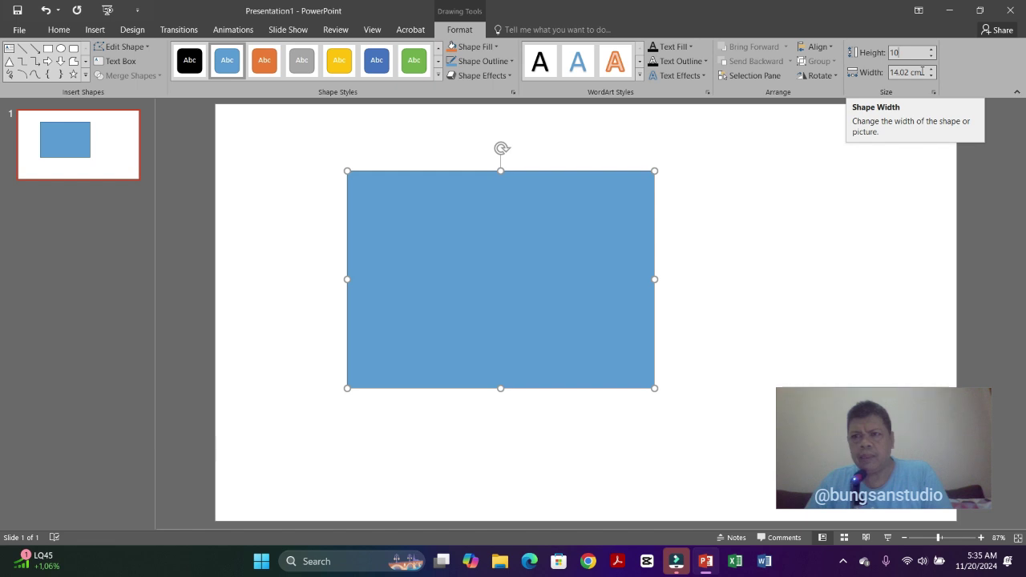
left_click(920, 72)
double_click(915, 72)
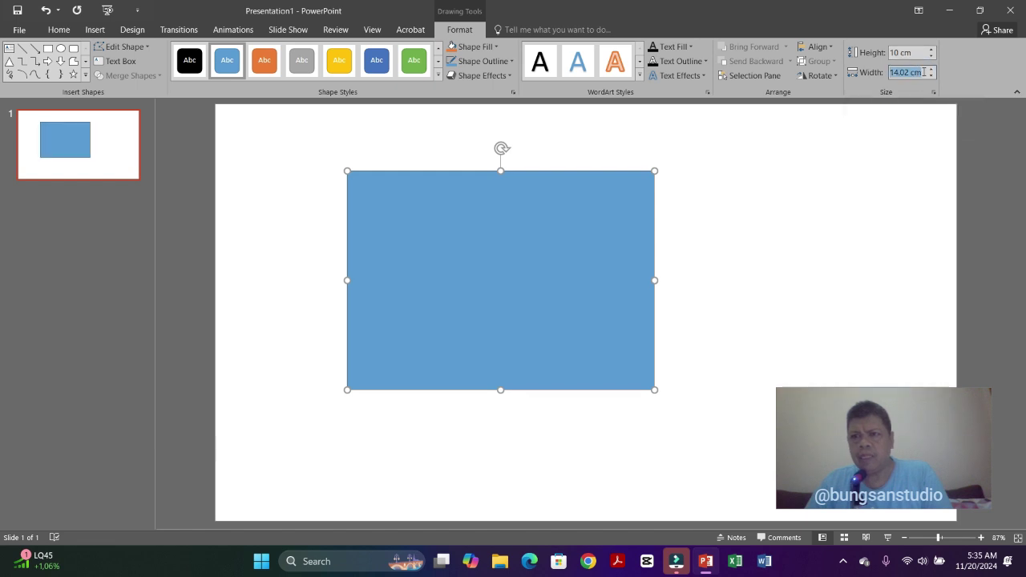
type("8")
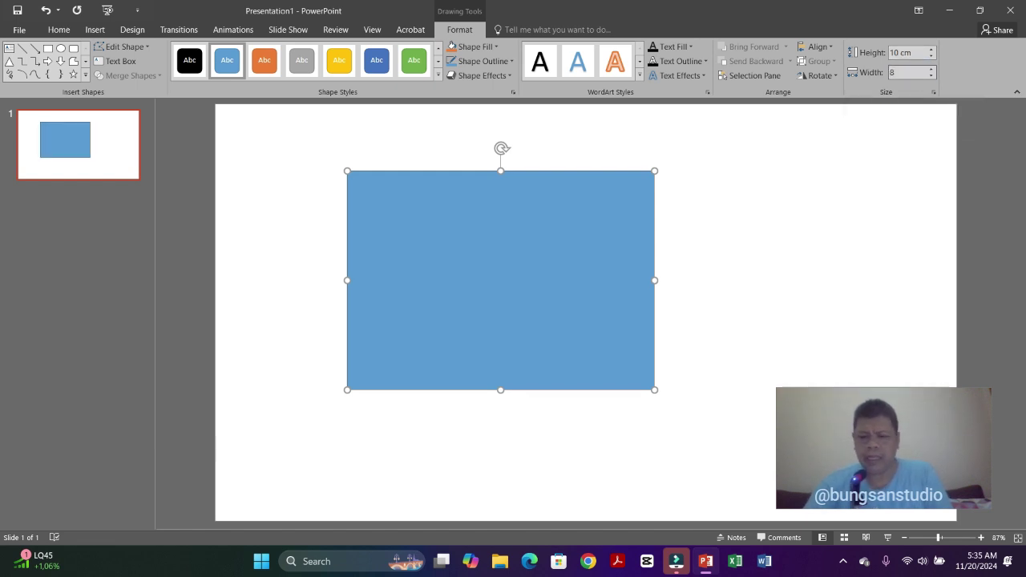
key("Return")
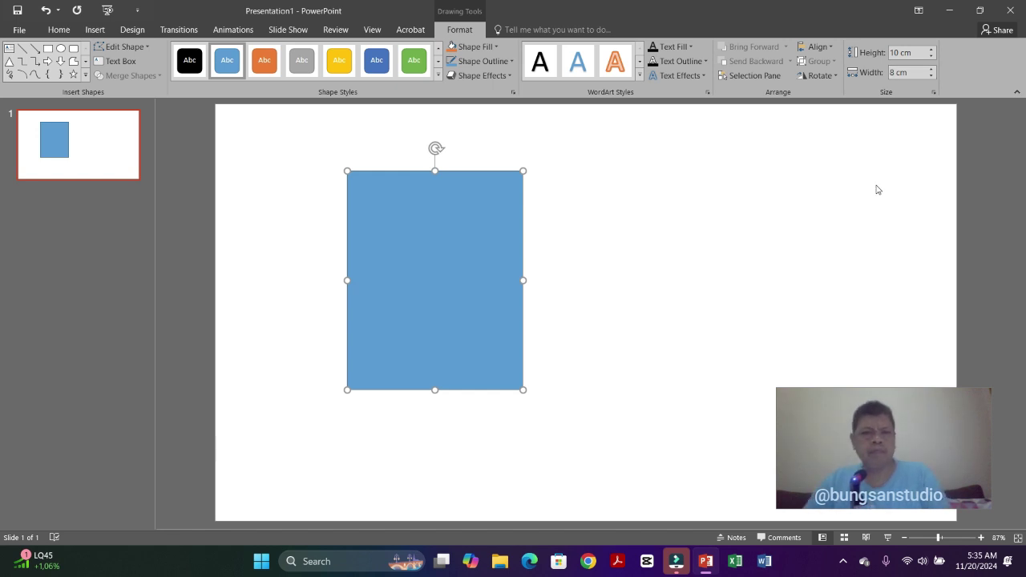
left_click_drag(376, 275, 627, 248)
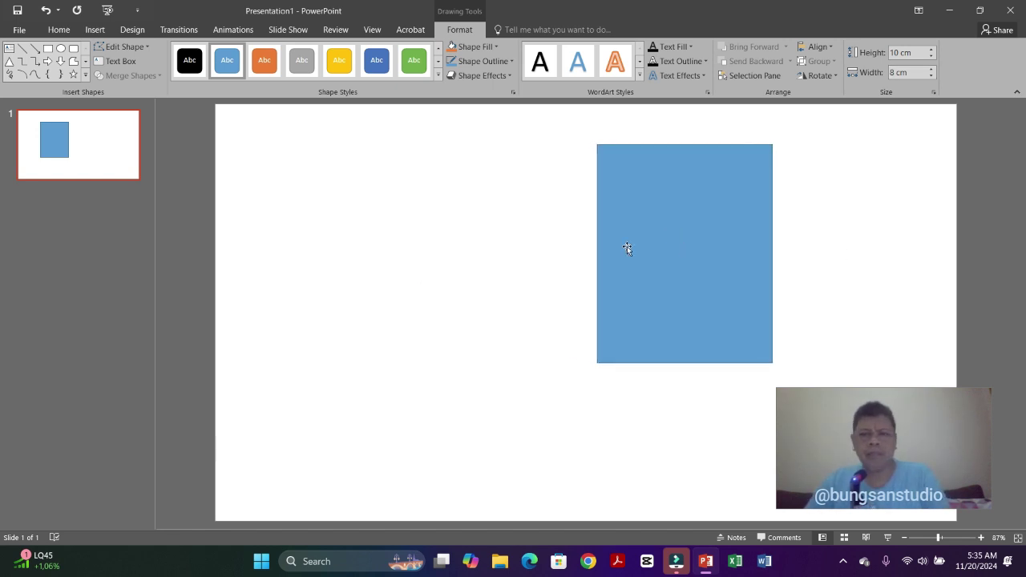
left_click(449, 236)
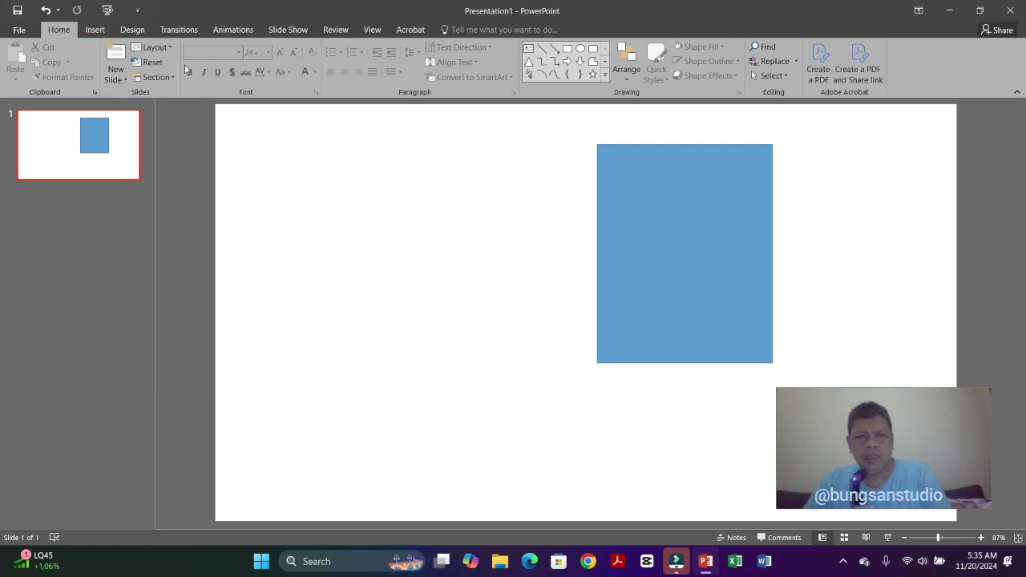
Draw a second rectangle to the left of the first one.
left_click(95, 29)
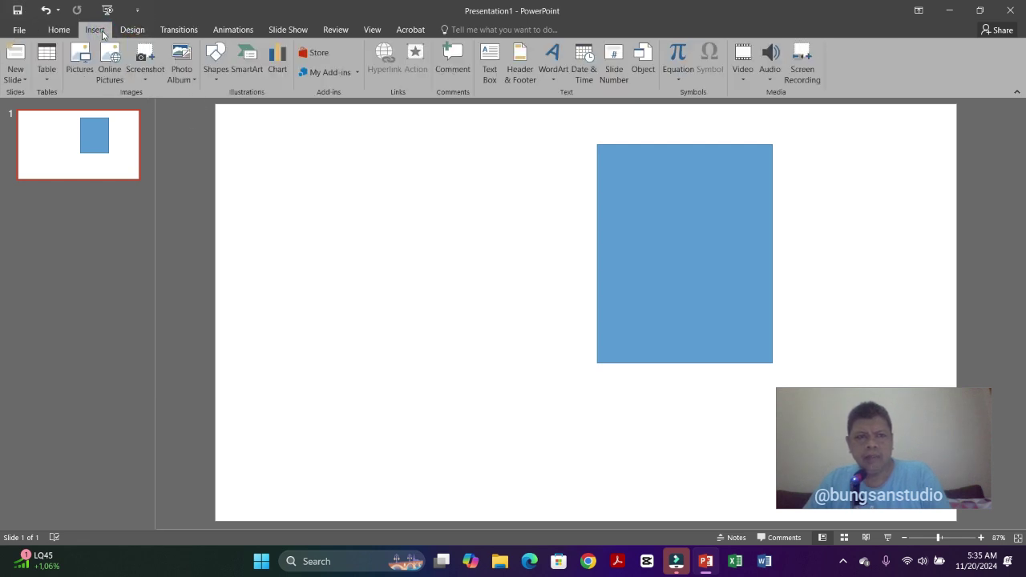
left_click(216, 76)
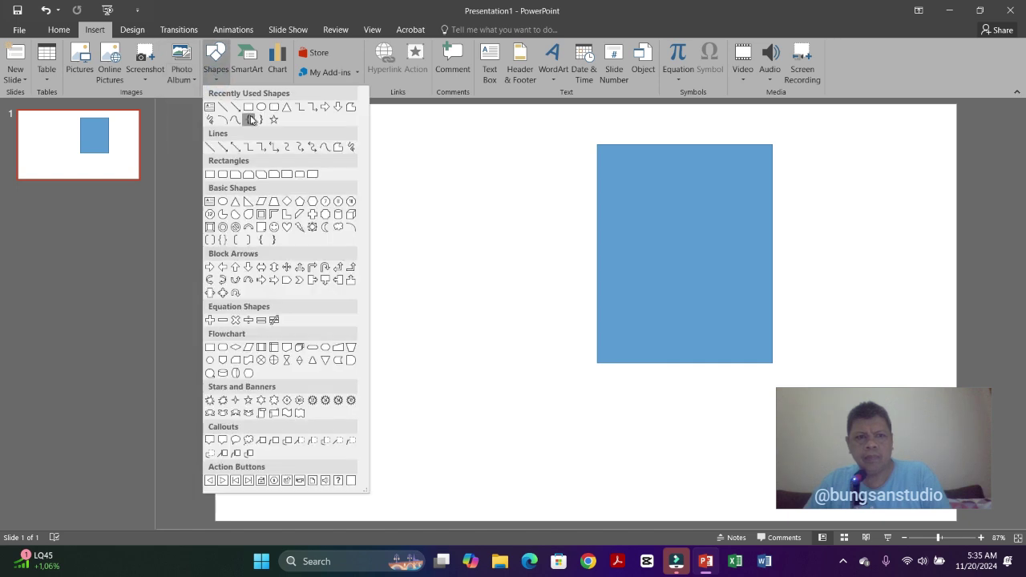
left_click(249, 107)
left_click_drag(322, 194, 471, 407)
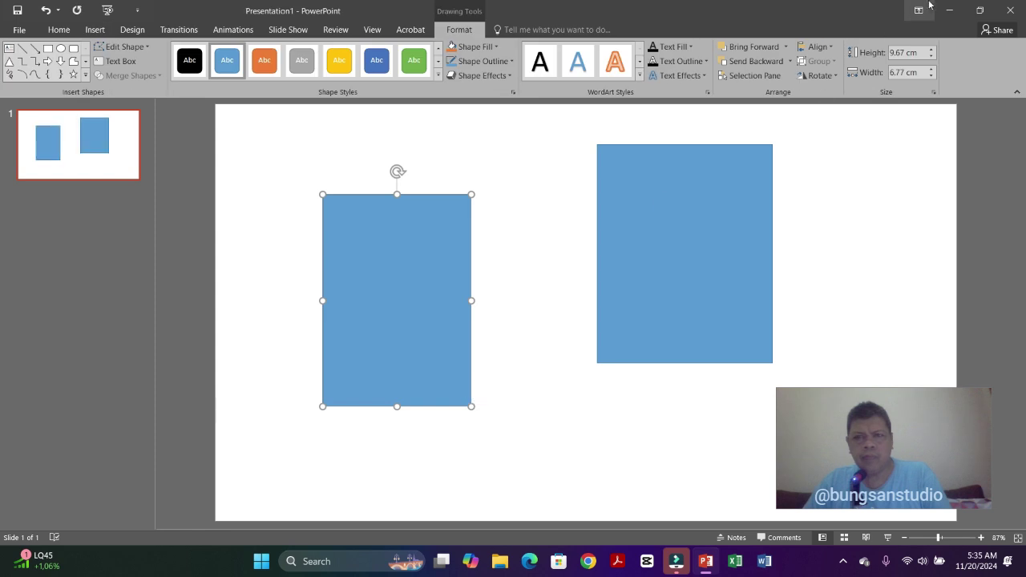
Size the new rectangle to 6 cm high by 4 cm wide.
left_click(917, 52)
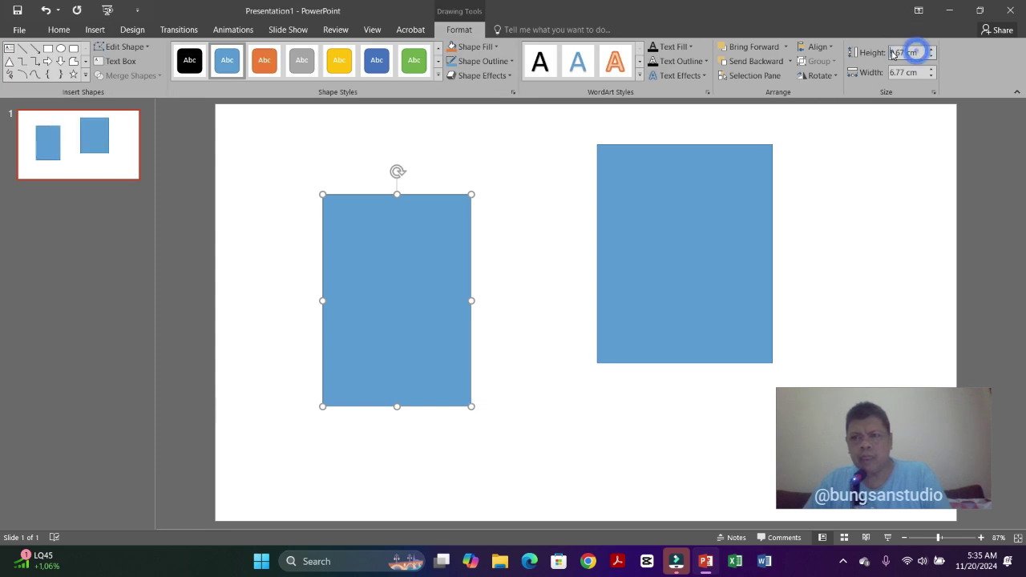
type("6")
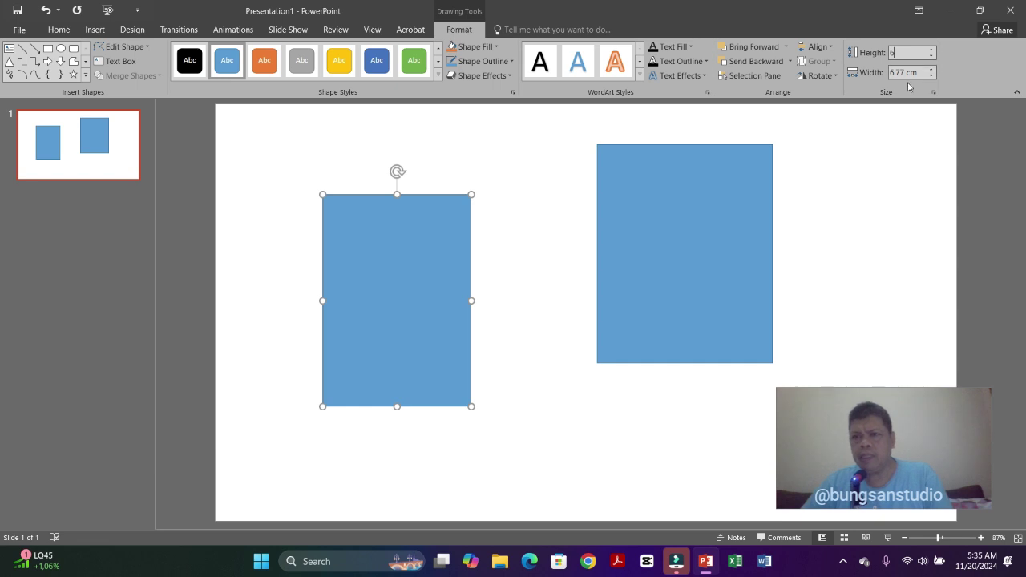
left_click(920, 72)
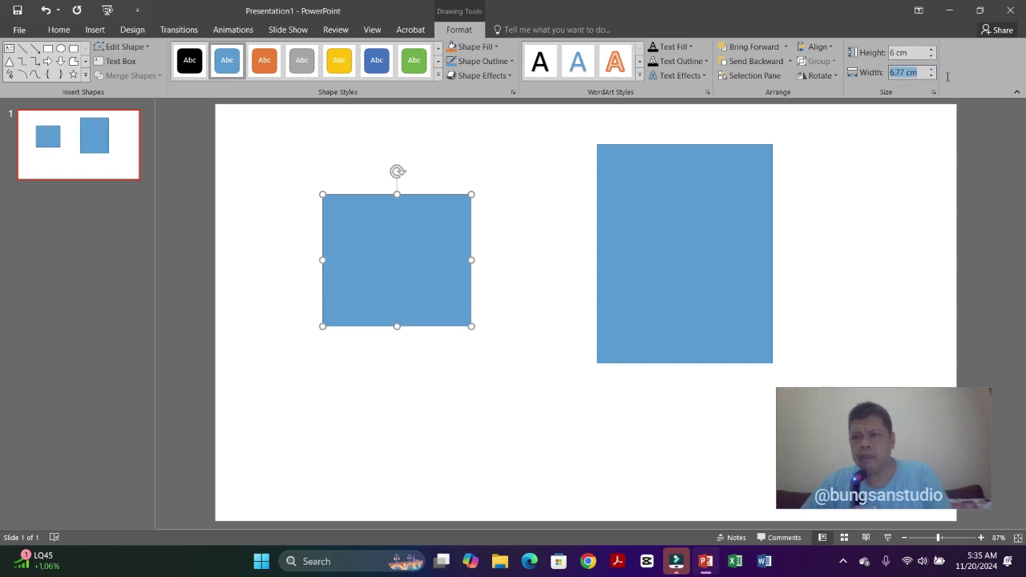
type("4")
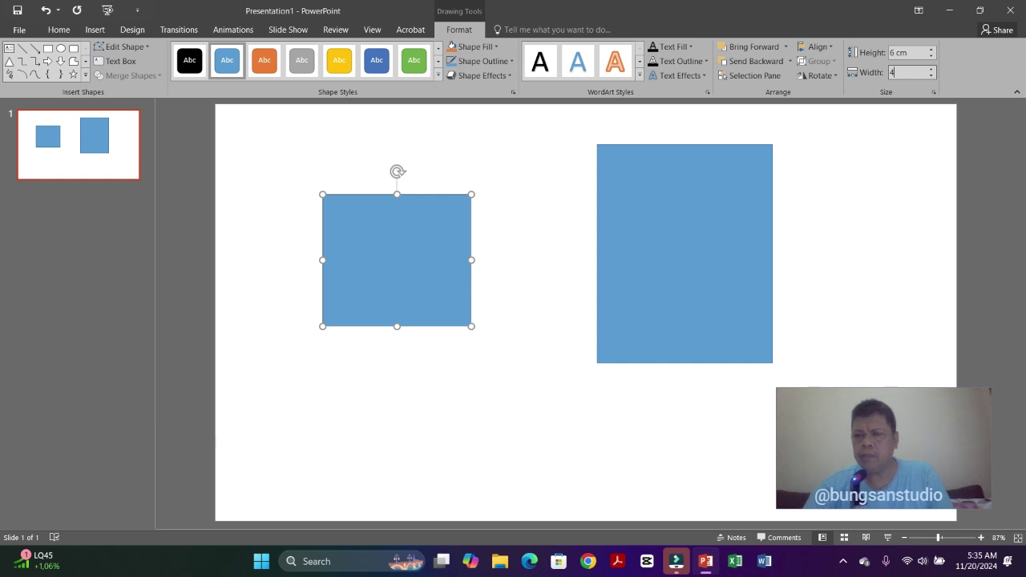
key("Return")
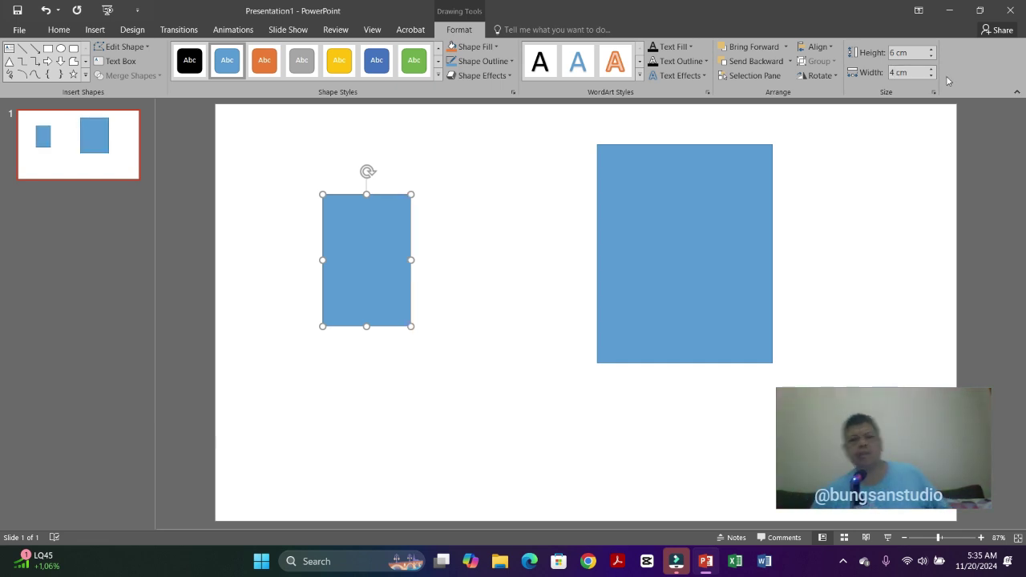
Insert the portrait photo from the Desktop folder onto the slide.
left_click(99, 32)
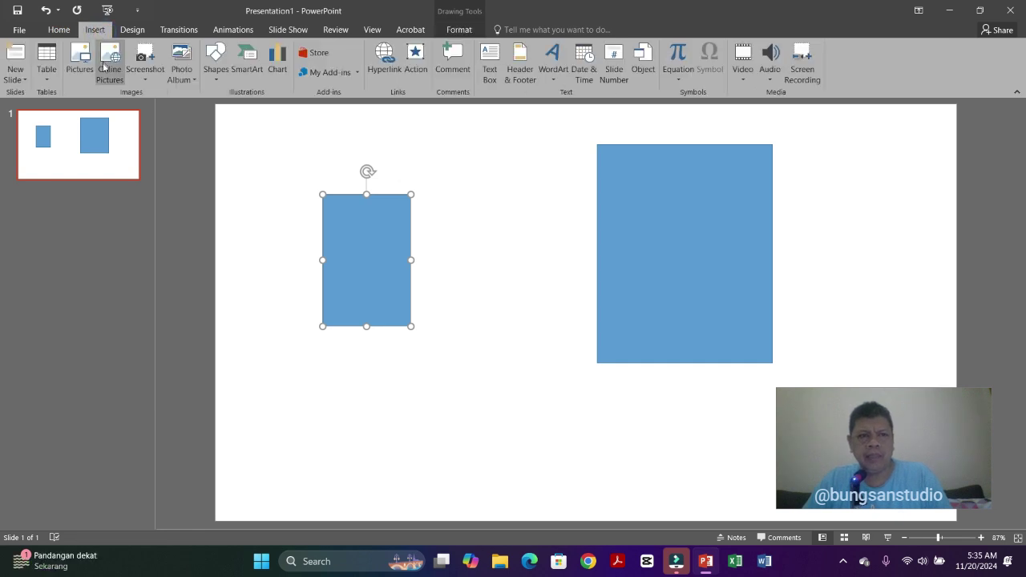
left_click(81, 56)
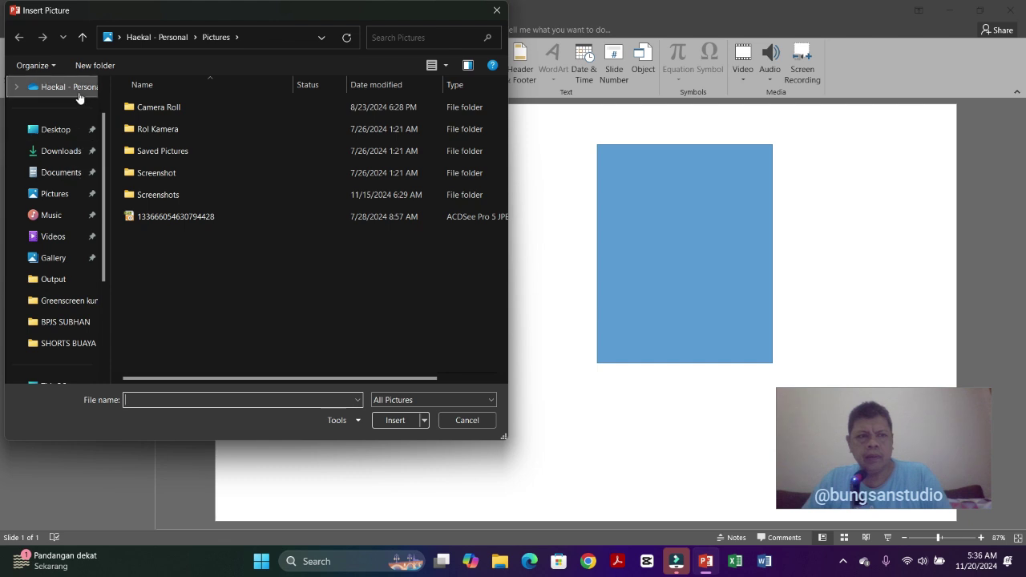
left_click(66, 135)
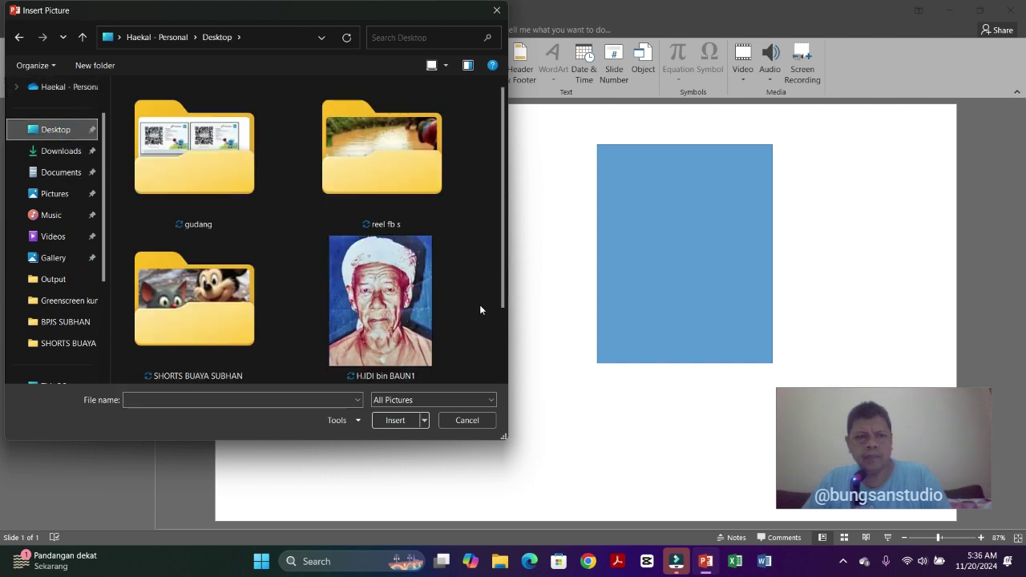
left_click(391, 298)
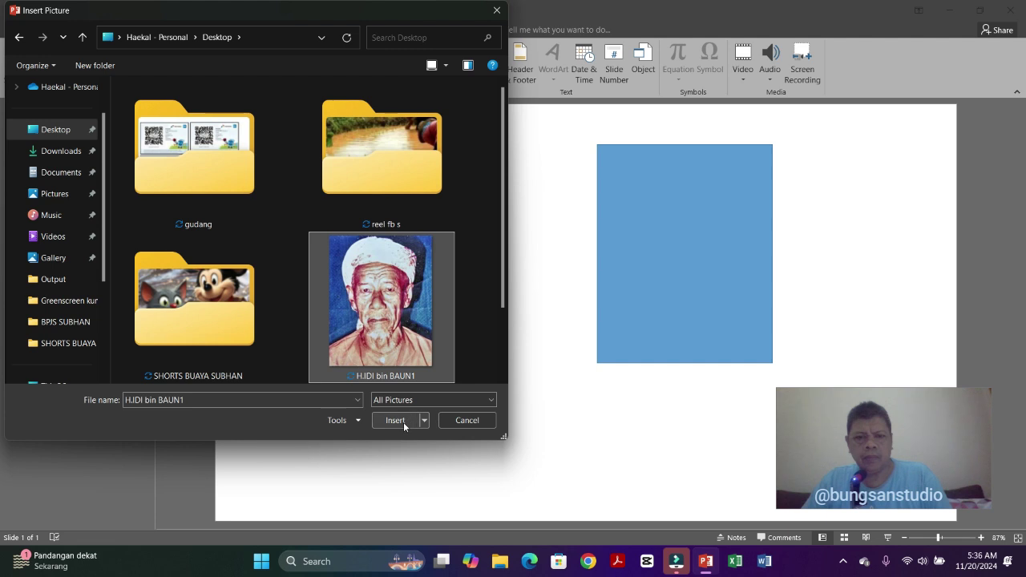
left_click(395, 420)
Enlarge the portrait to 6 cm tall and set it against the small rectangle's right edge.
left_click_drag(607, 313, 372, 233)
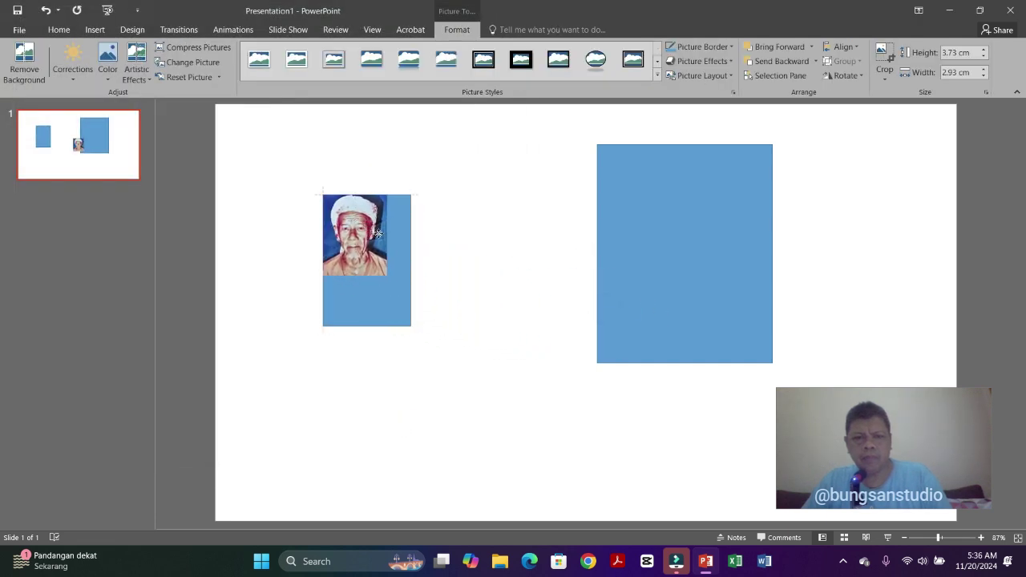
left_click_drag(387, 277, 398, 308)
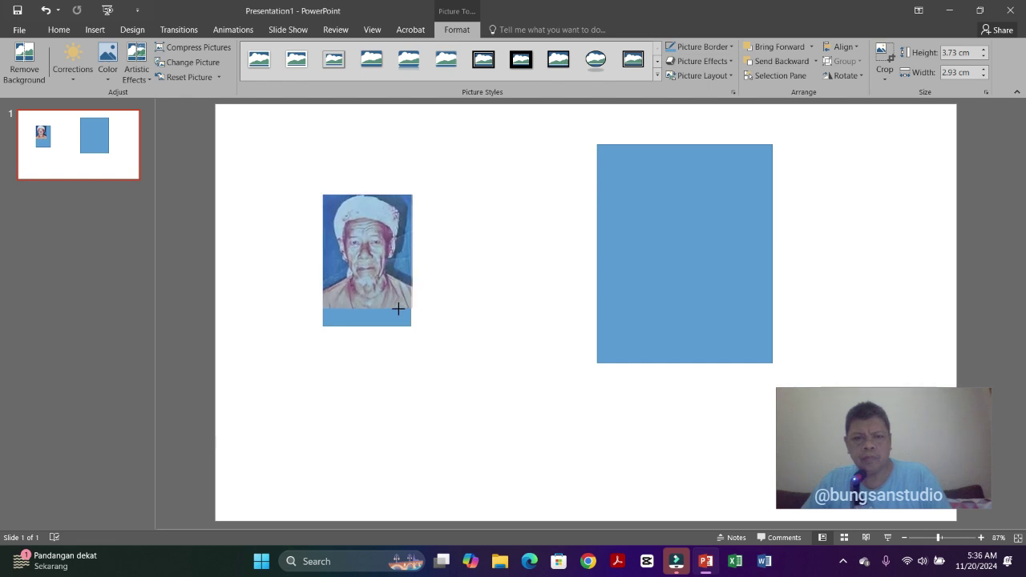
mouse_move(398, 309)
left_mouse_down()
mouse_move(407, 324)
mouse_move(391, 263)
left_mouse_up()
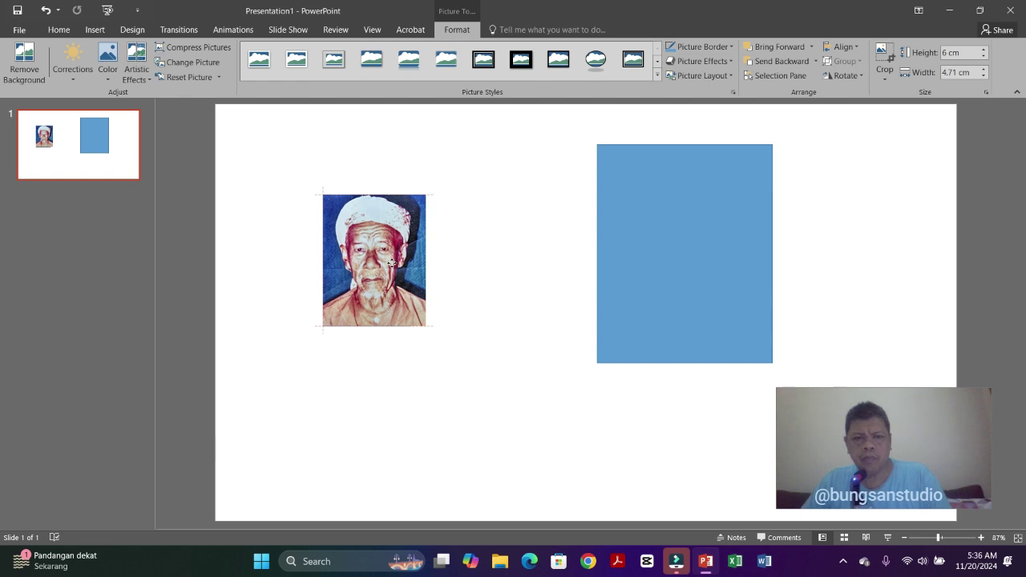
left_click_drag(391, 263, 476, 264)
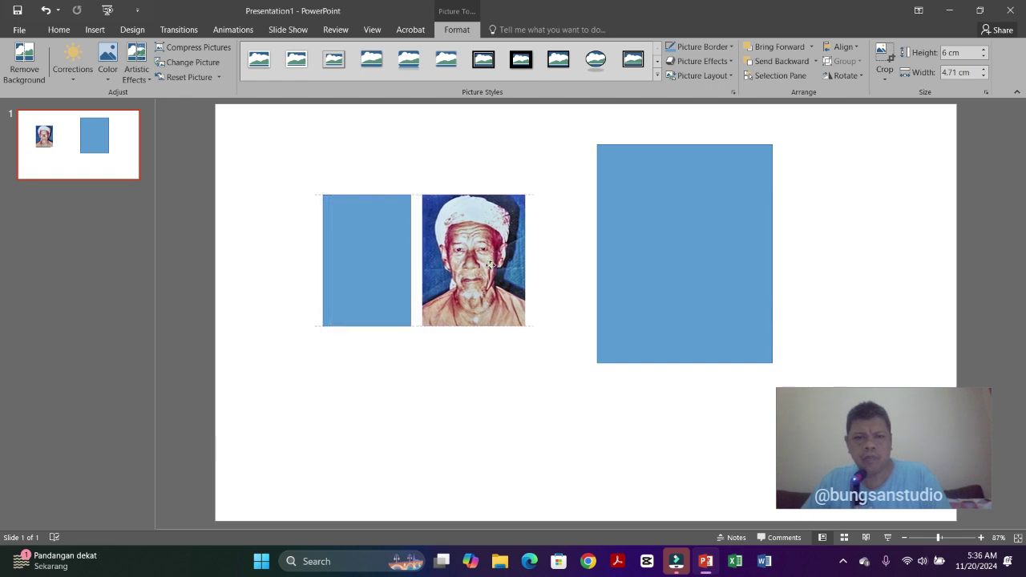
left_click_drag(475, 263, 476, 263)
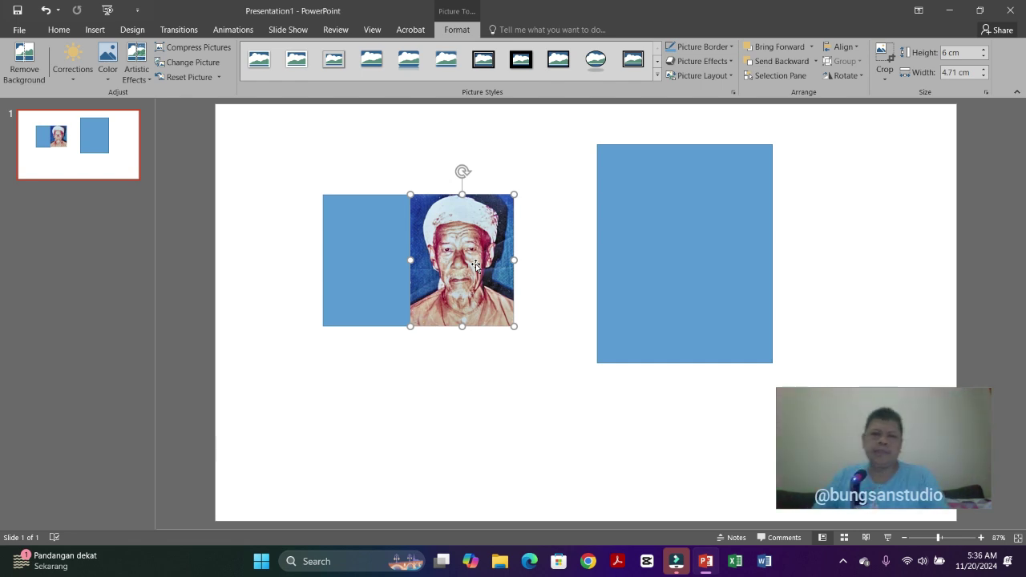
Fill the large rectangle with an orange radial preset gradient and shift it left toward the portrait.
left_click_drag(699, 214, 675, 207)
right_click(675, 207)
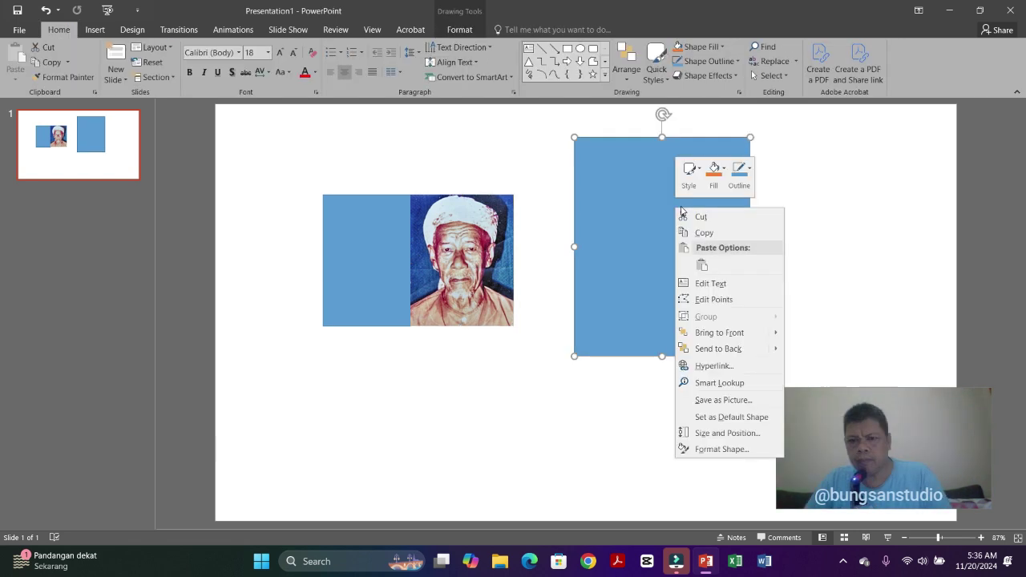
left_click(708, 450)
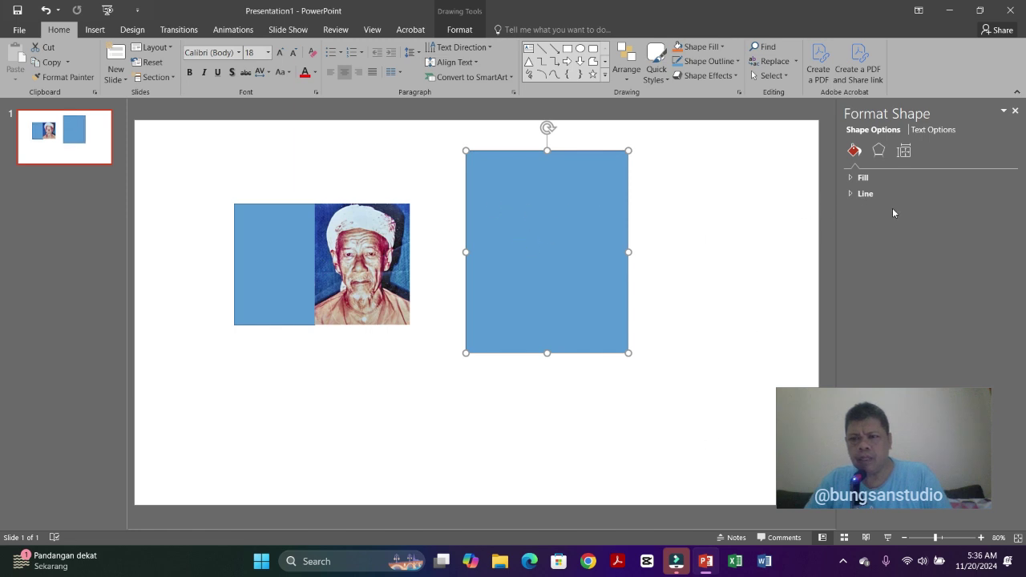
left_click(858, 178)
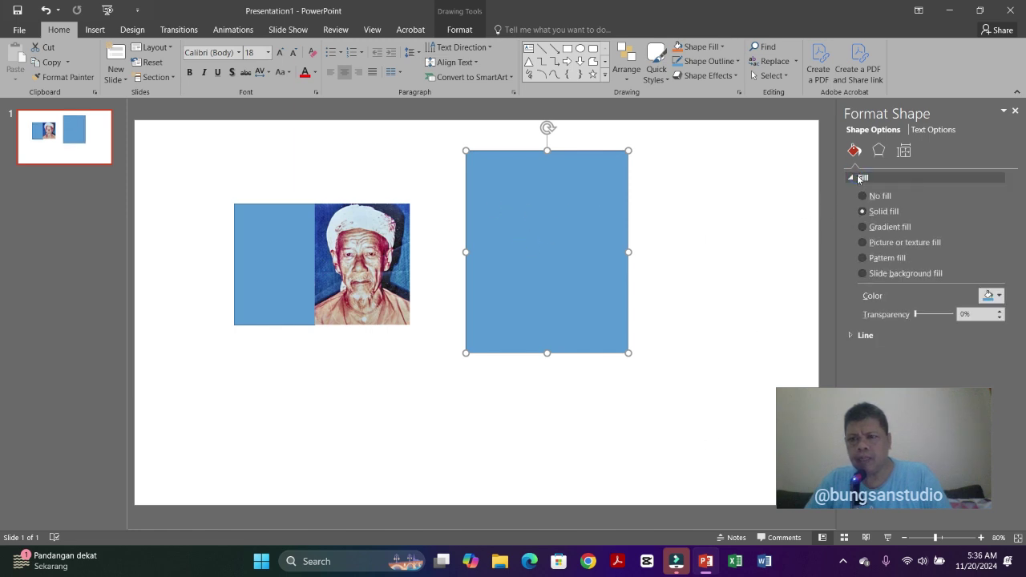
left_click(879, 229)
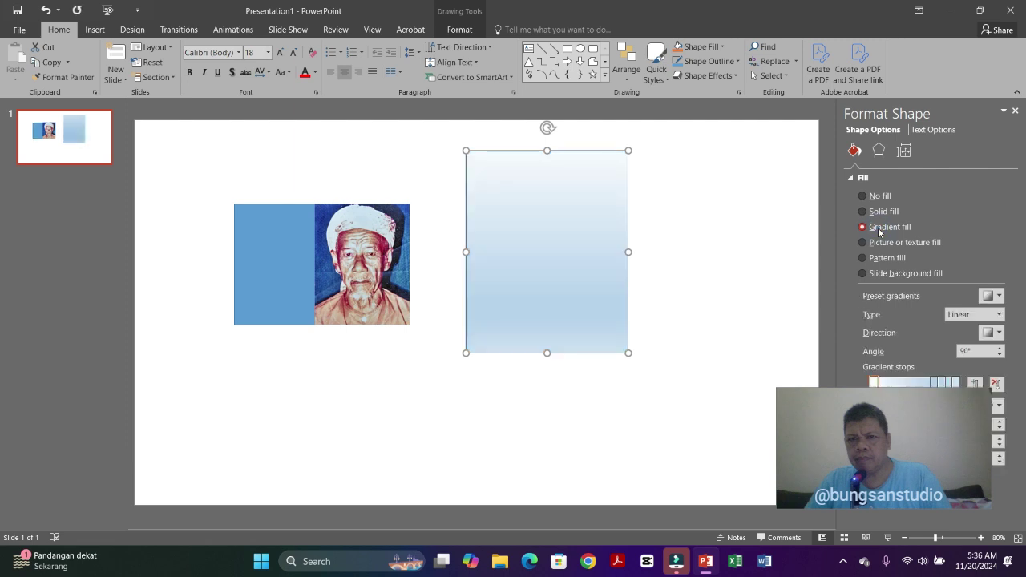
left_click(998, 297)
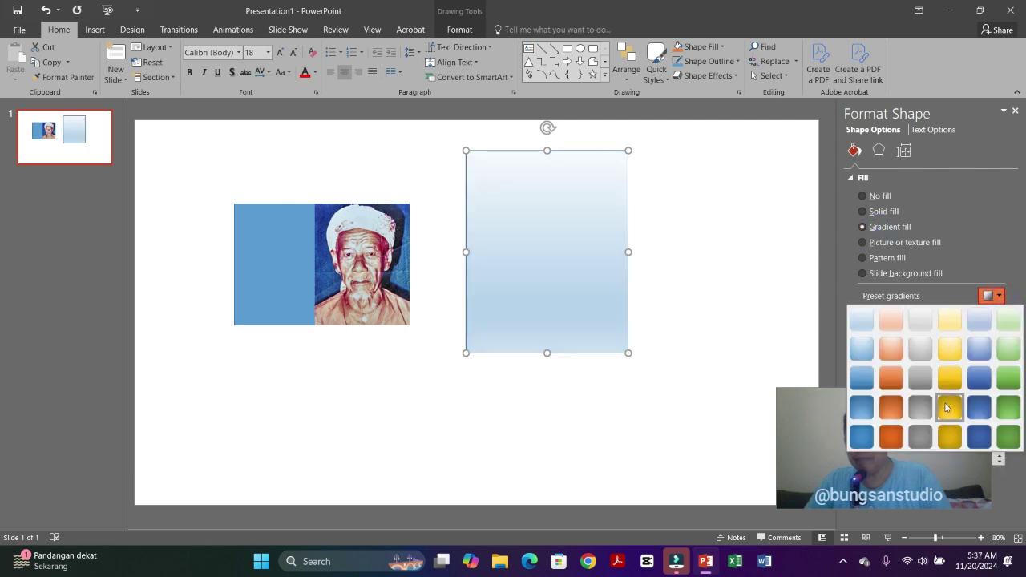
left_click(890, 408)
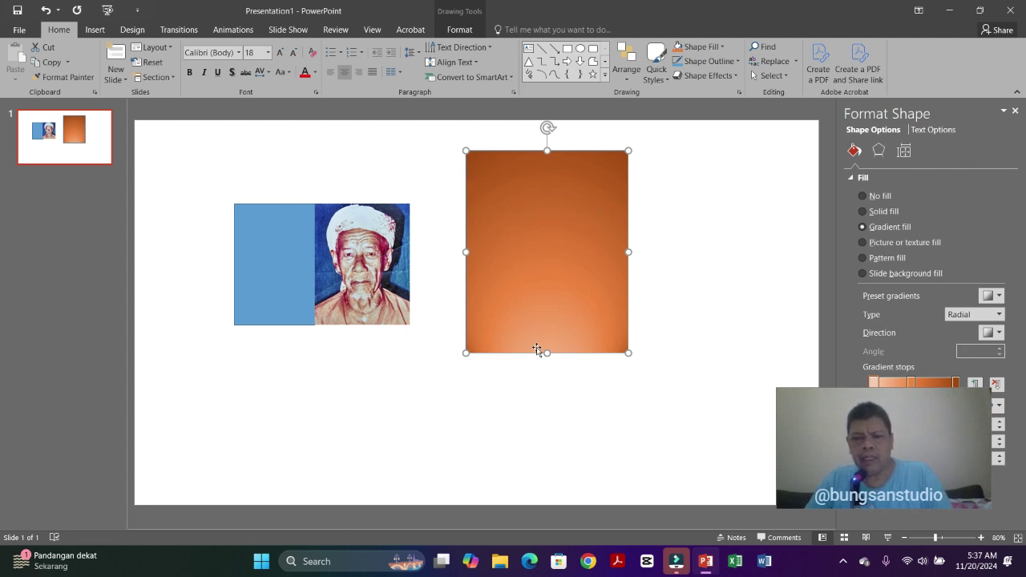
left_click_drag(565, 219, 527, 242)
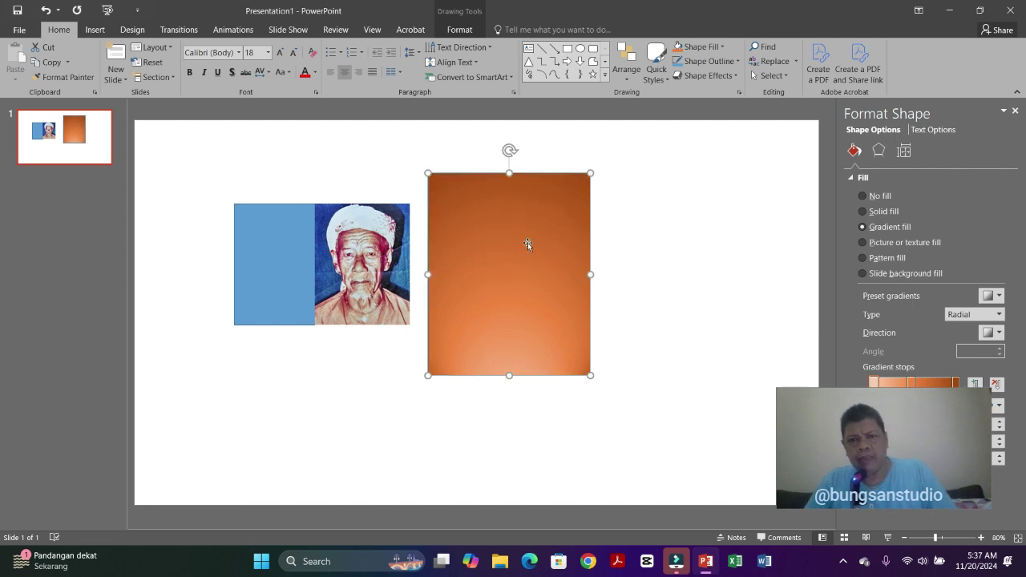